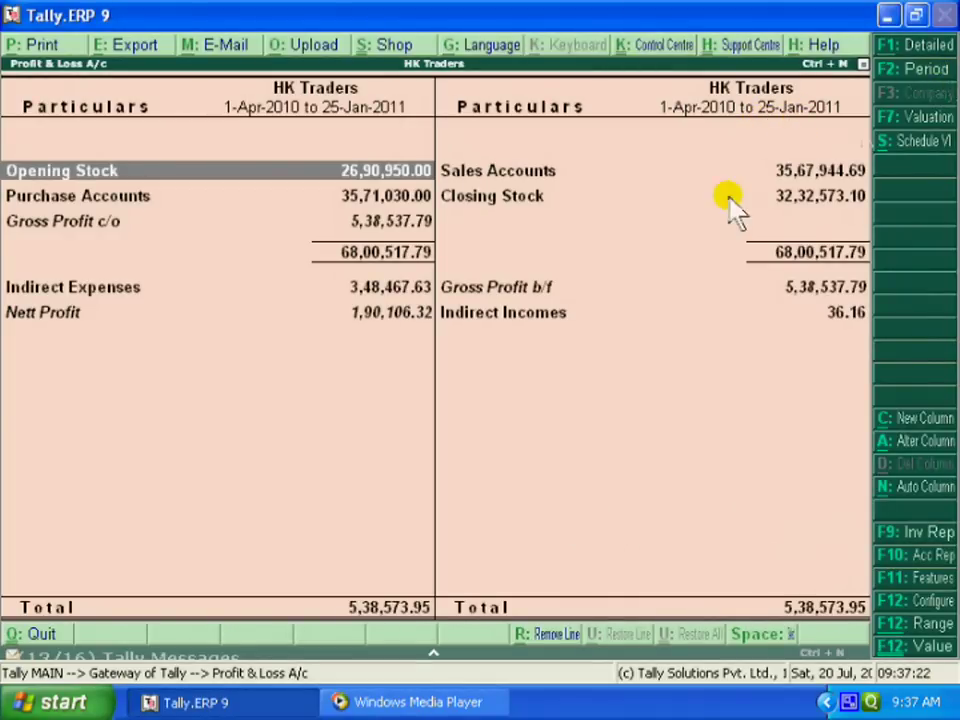
# Step: Set the Profit & Loss A/c report period from 1-4-2010 to 31-Jan-2011
pyautogui.press('F2')
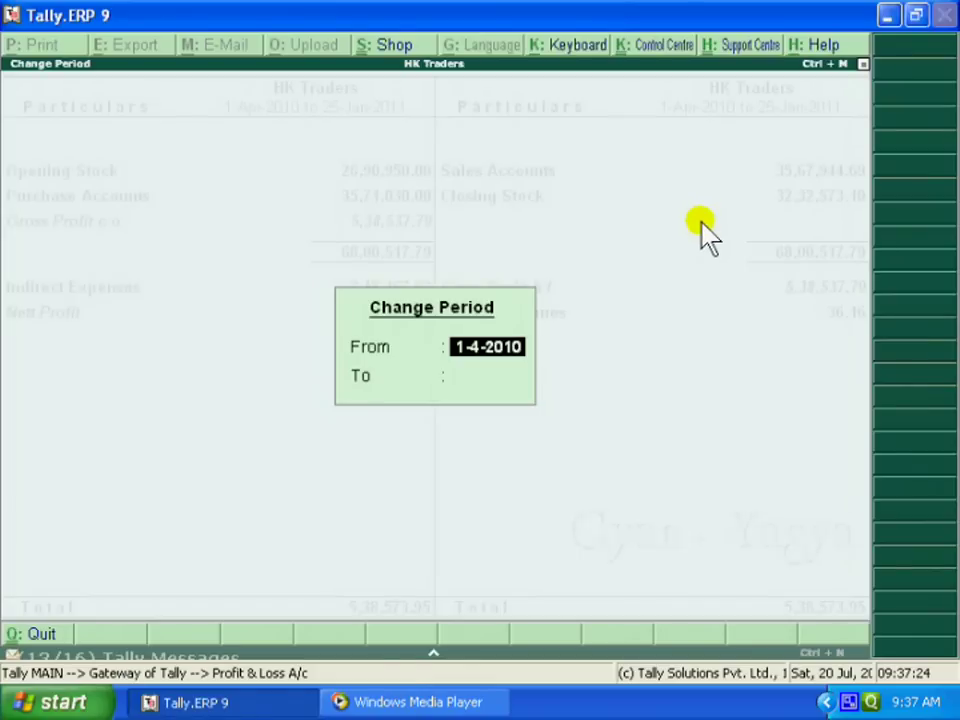
pyautogui.press('Return')
pyautogui.write('31 1')
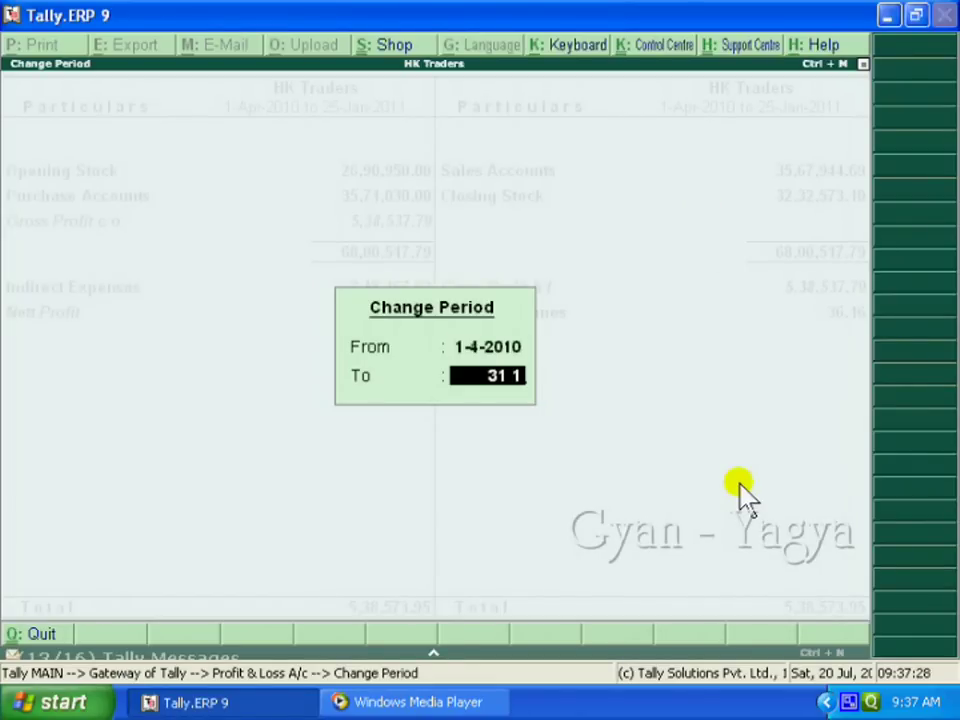
pyautogui.press('Return')
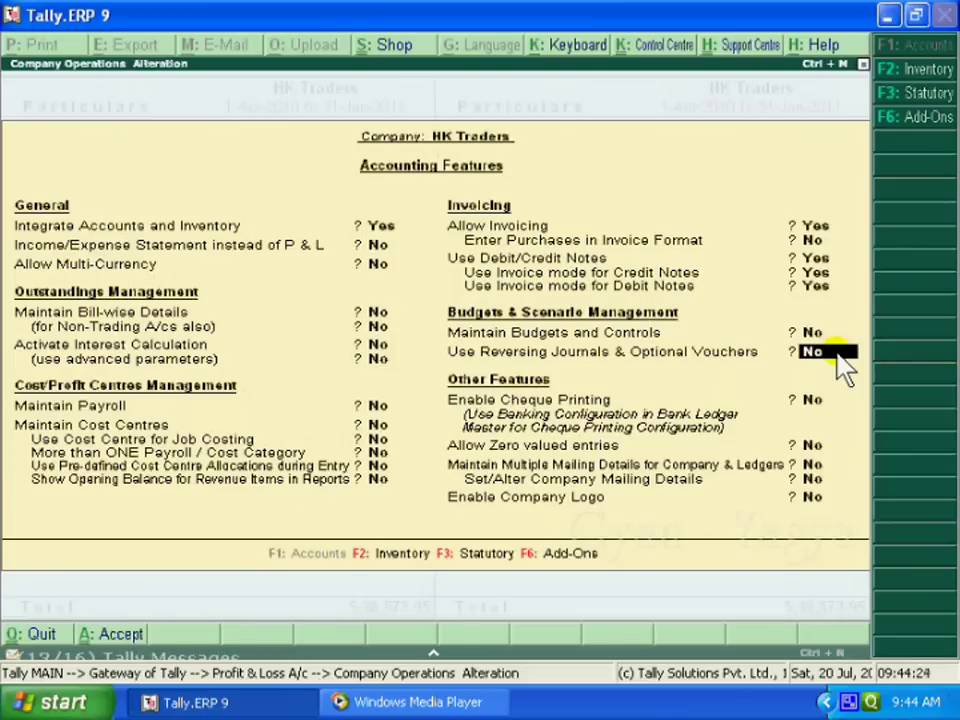
# Step: Enable Use Reversing Journals & Optional Vouchers in the accounting features, save them and leave the Profit & Loss report
pyautogui.press('y')
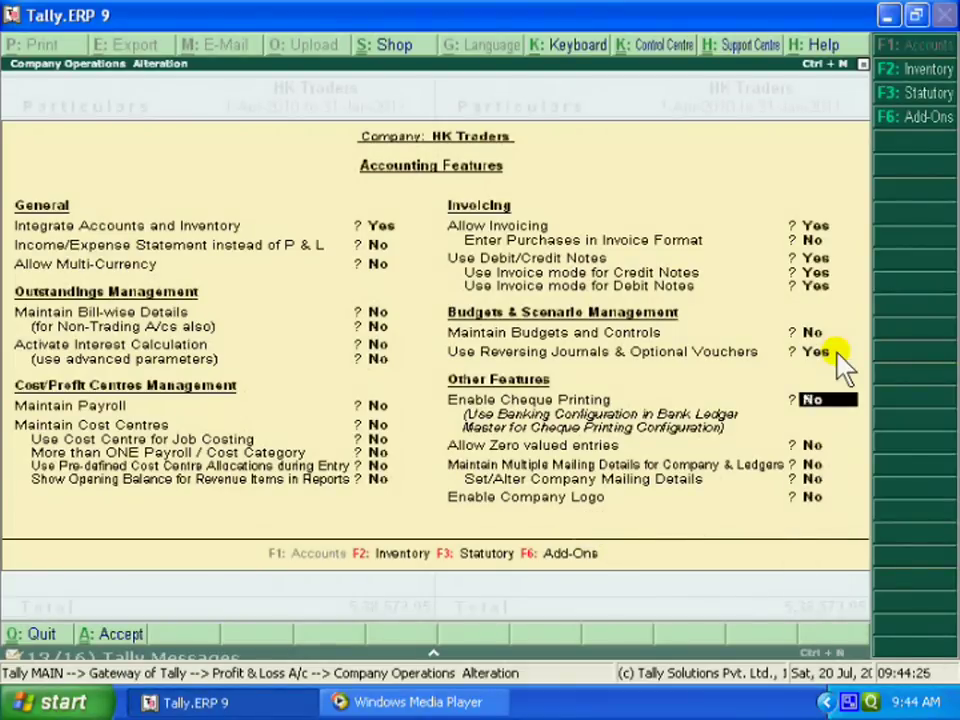
pyautogui.click(118, 642)
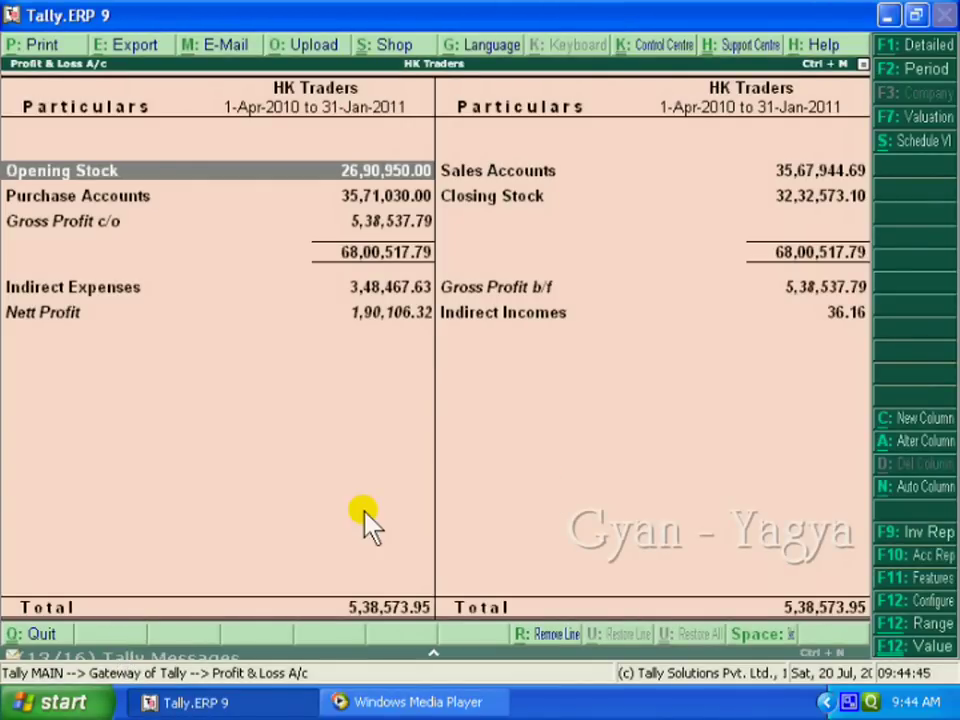
pyautogui.press('Escape')
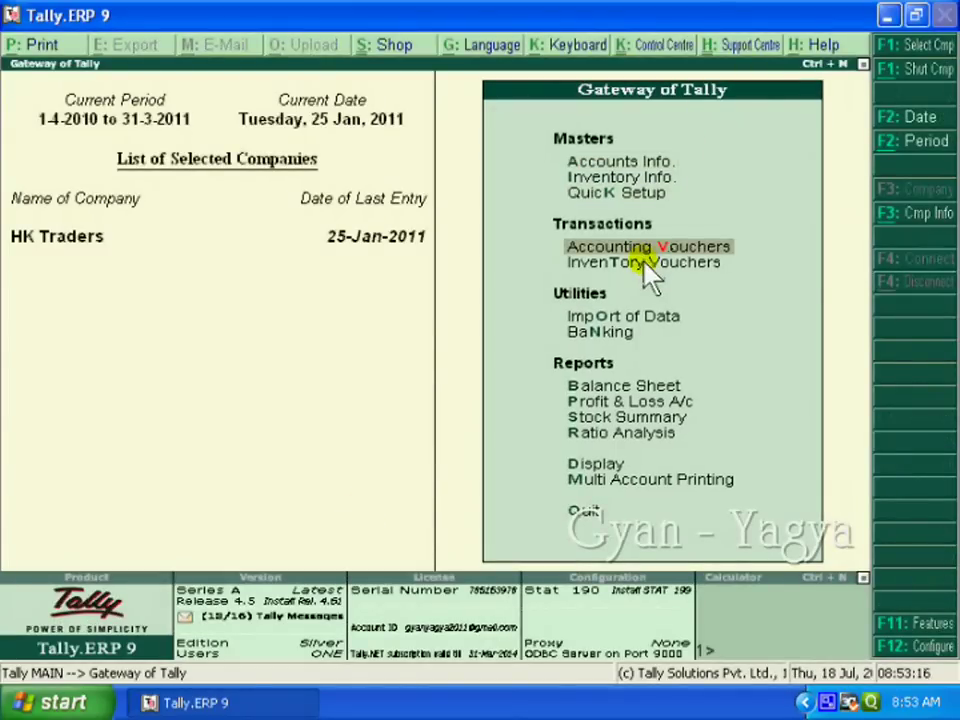
# Step: Start a reversing journal accounting voucher and debit Salary A/c with 5,000
pyautogui.click(720, 252)
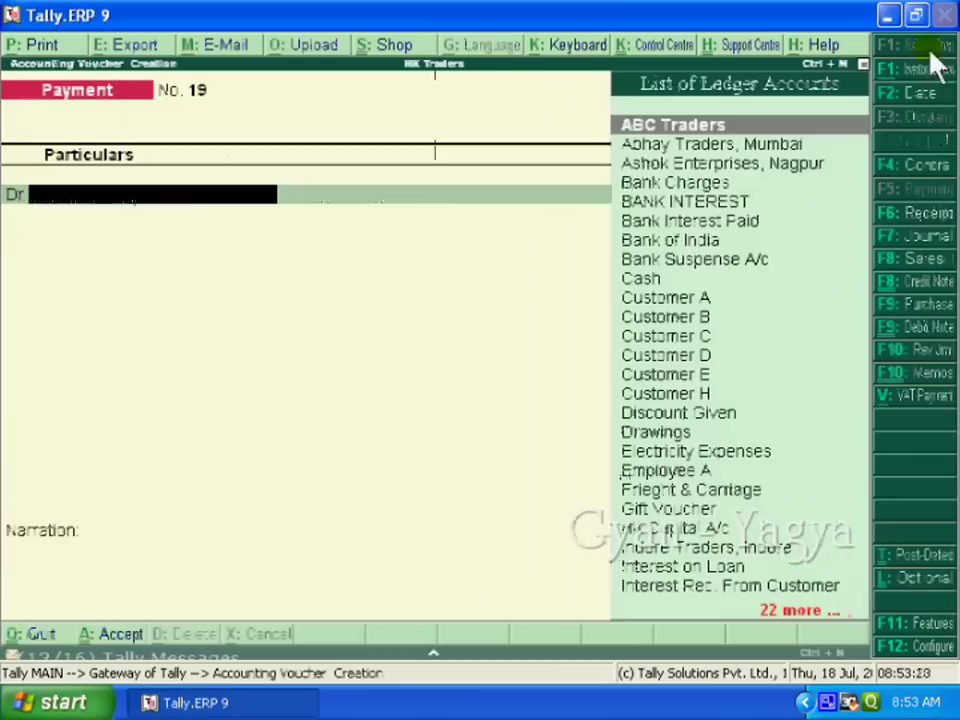
pyautogui.click(903, 356)
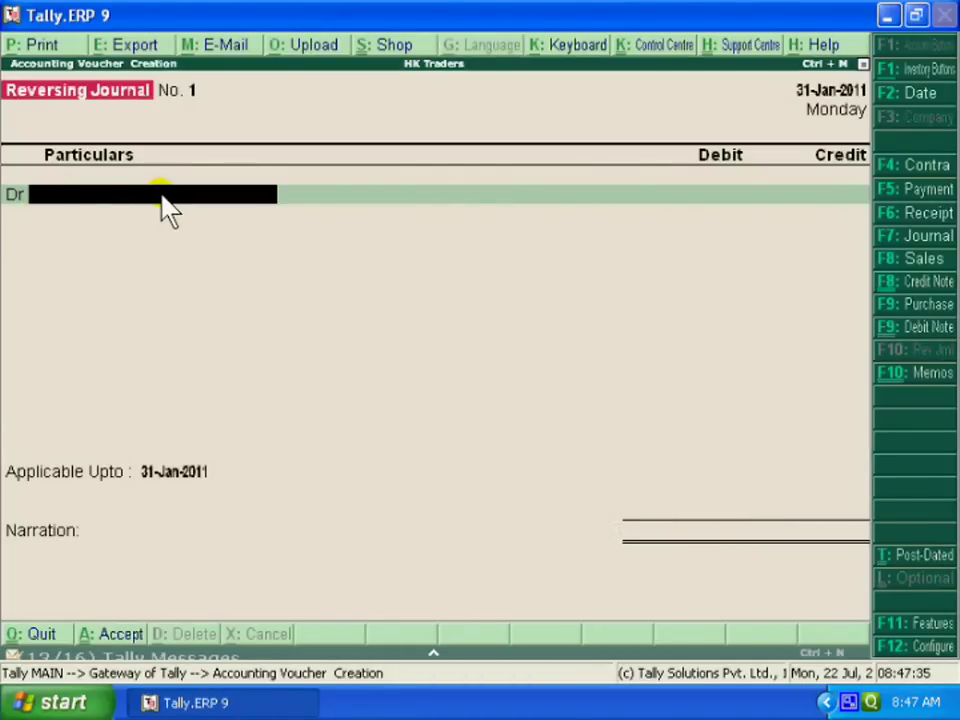
pyautogui.write('Sal')
pyautogui.press('Return')
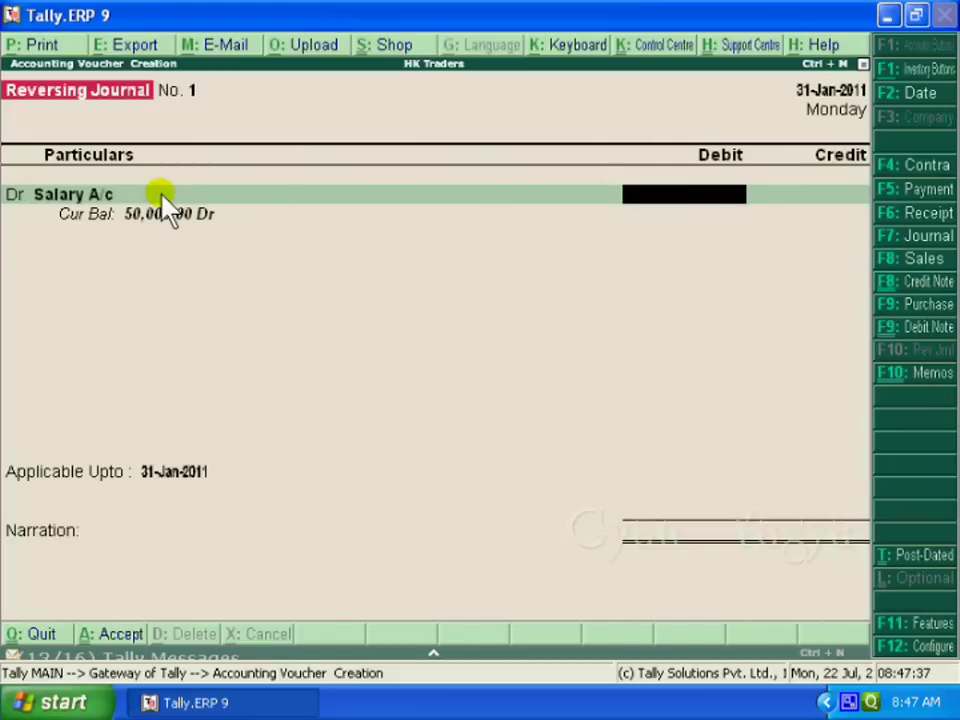
pyautogui.write('5')
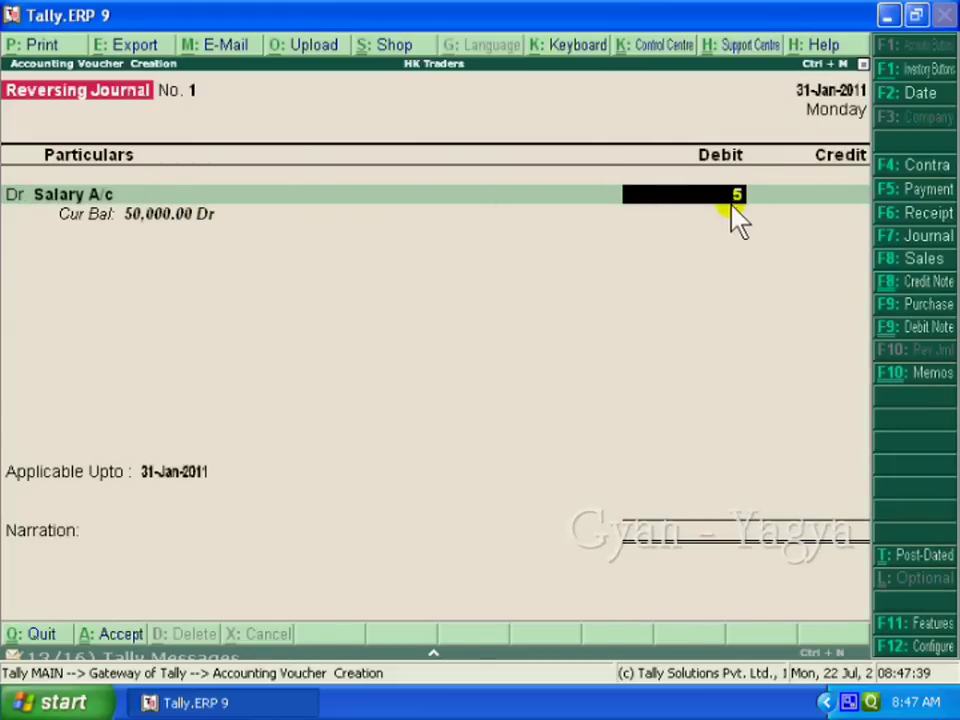
pyautogui.write('0')
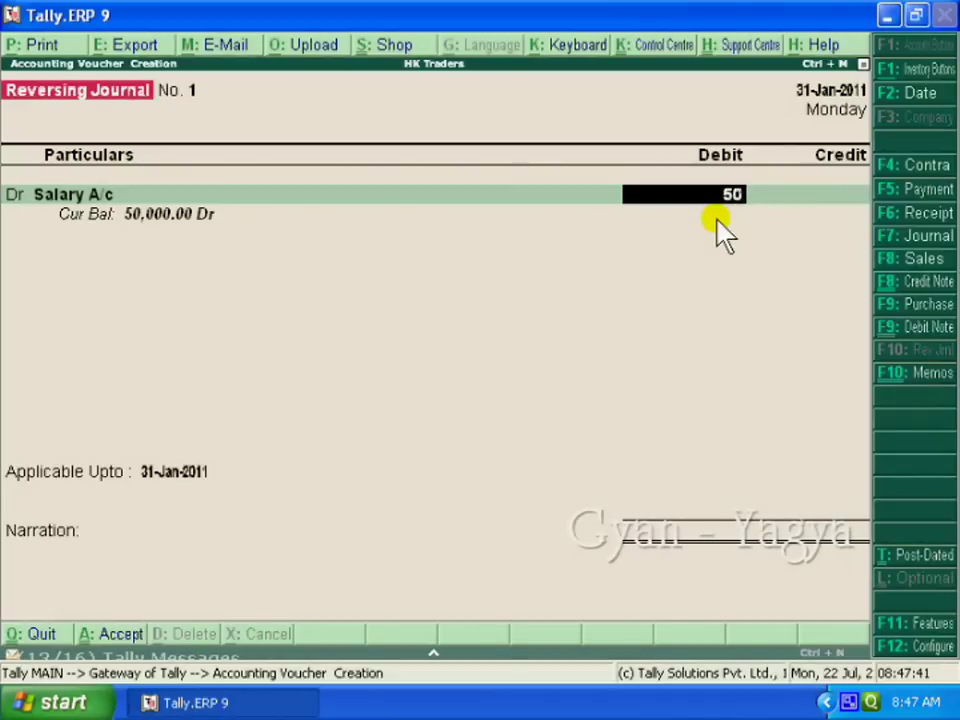
pyautogui.write('00')
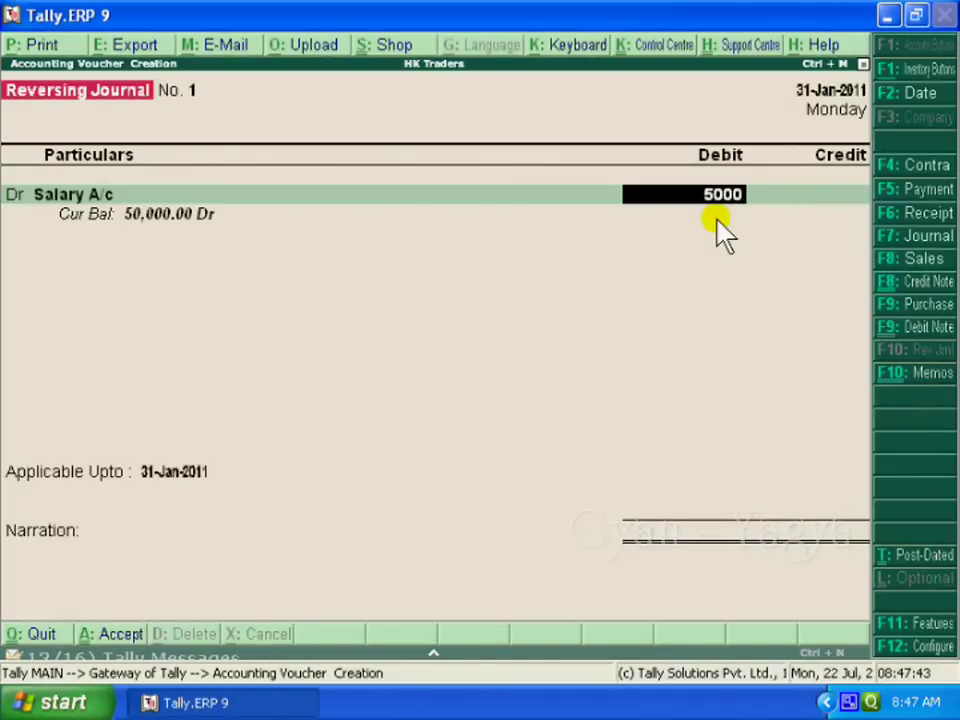
pyautogui.press('Return')
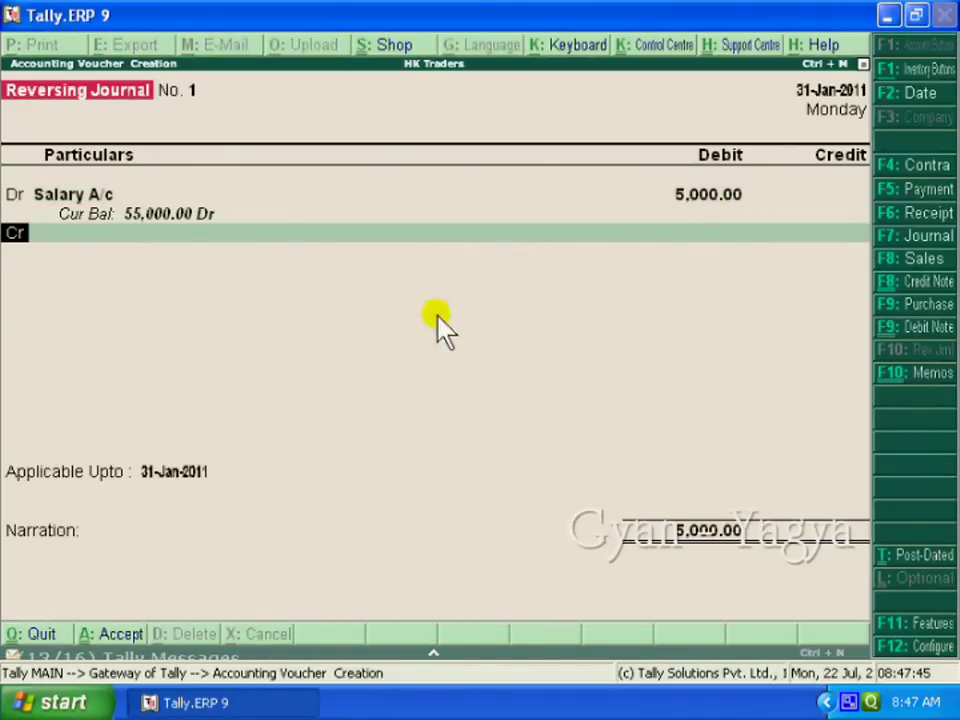
# Step: Credit the Cash ledger with 5,000 in the reversing journal
pyautogui.press('Return')
pyautogui.write('Cash')
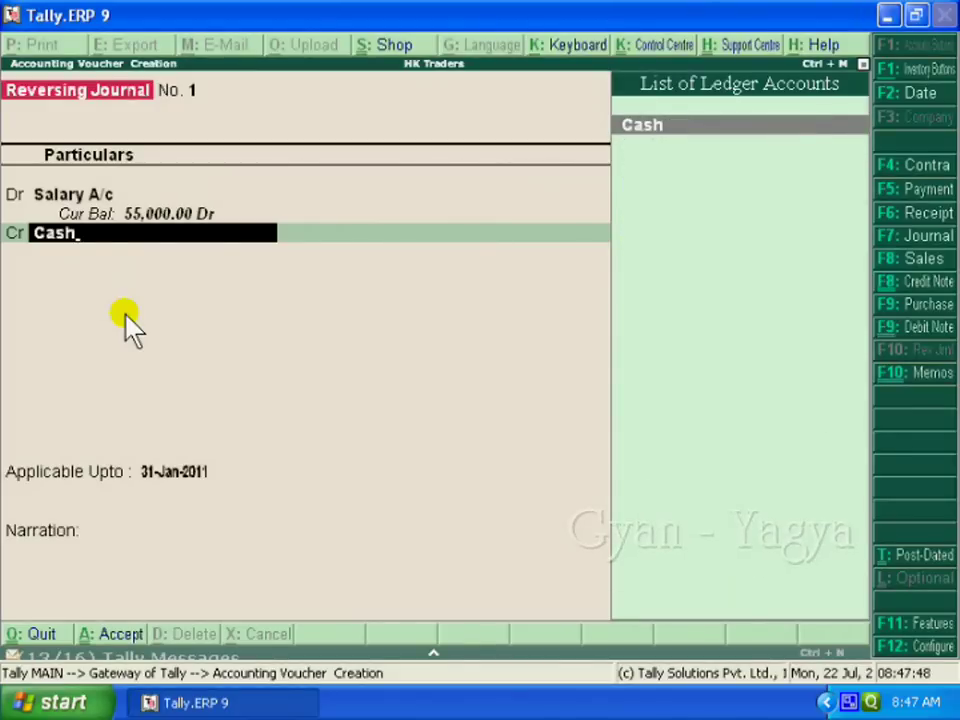
pyautogui.press('Return')
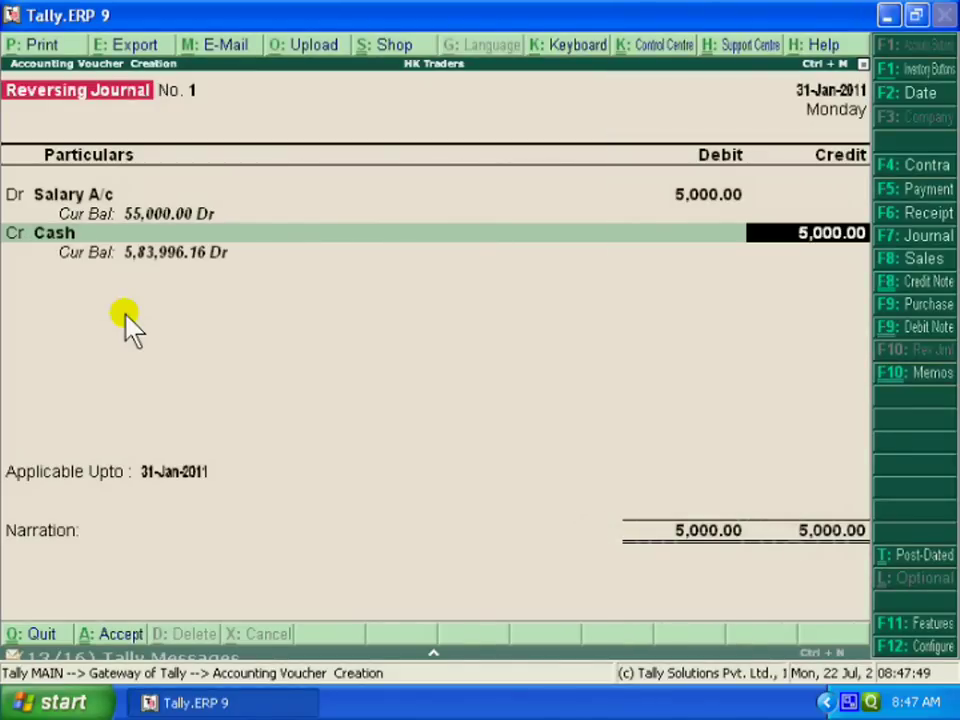
pyautogui.press('Return')
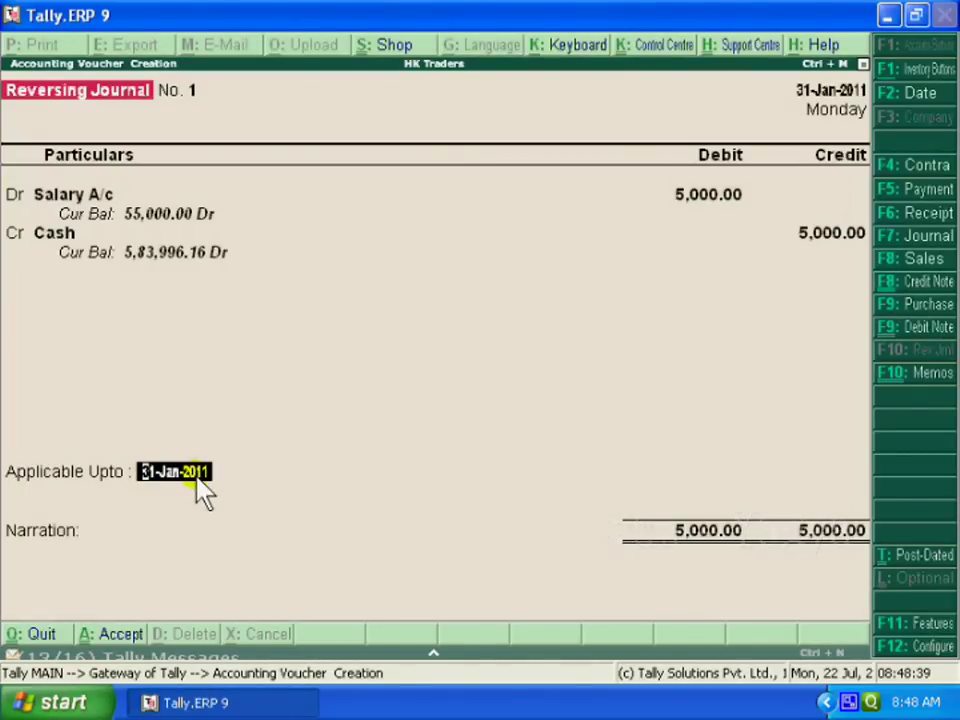
# Step: Keep the voucher applicable up to 31-Jan-2011, add the narration "Provision for salary", then save it and leave voucher entry
pyautogui.press('Return')
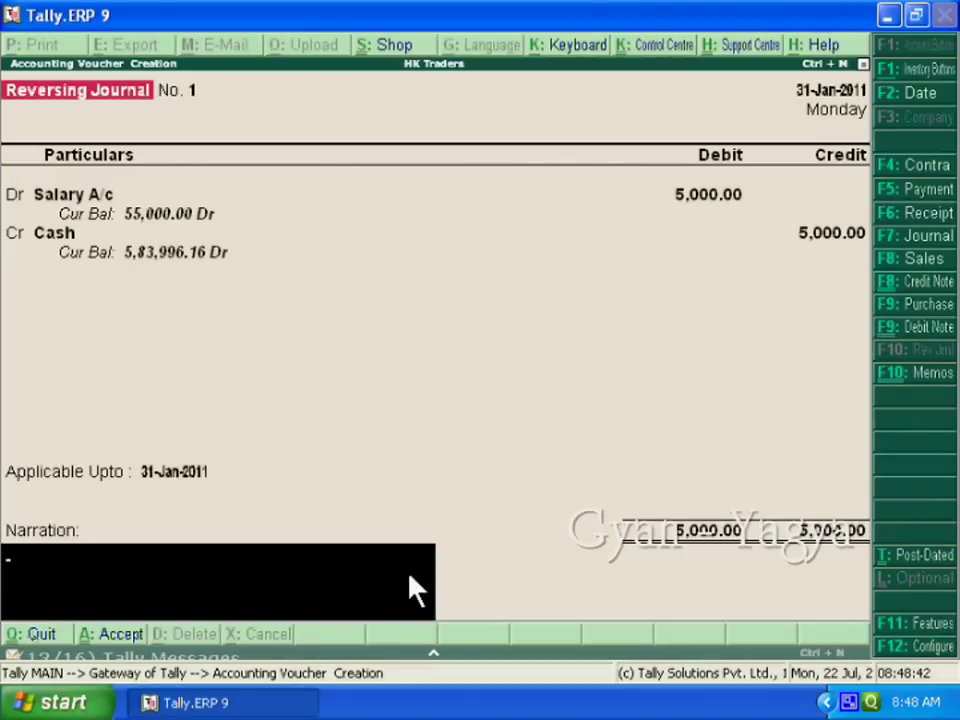
pyautogui.write('Provision for salary')
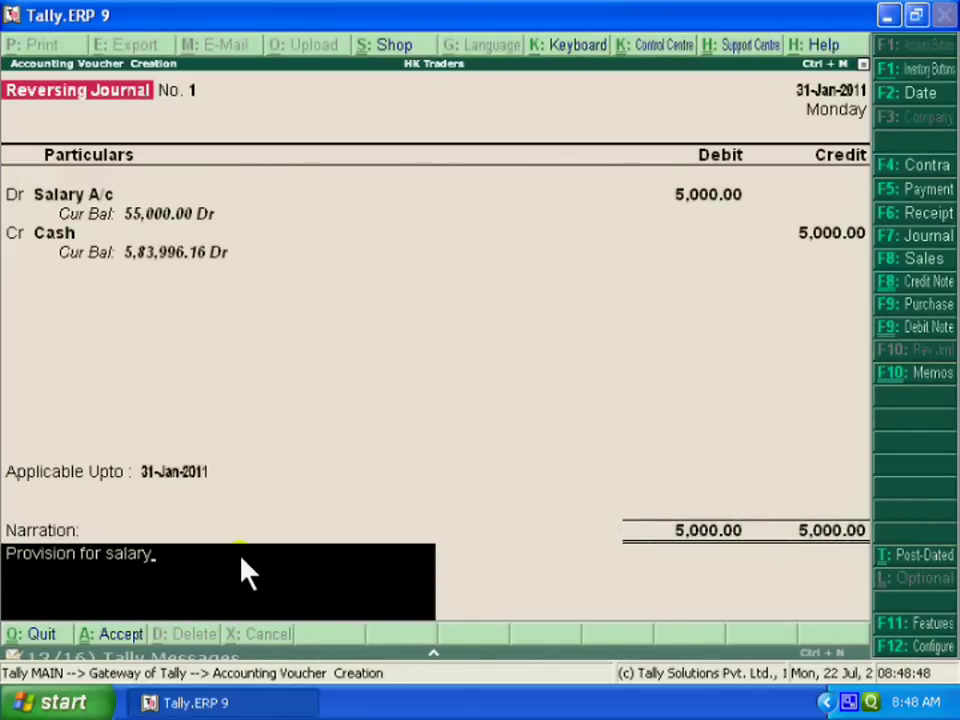
pyautogui.press('Return')
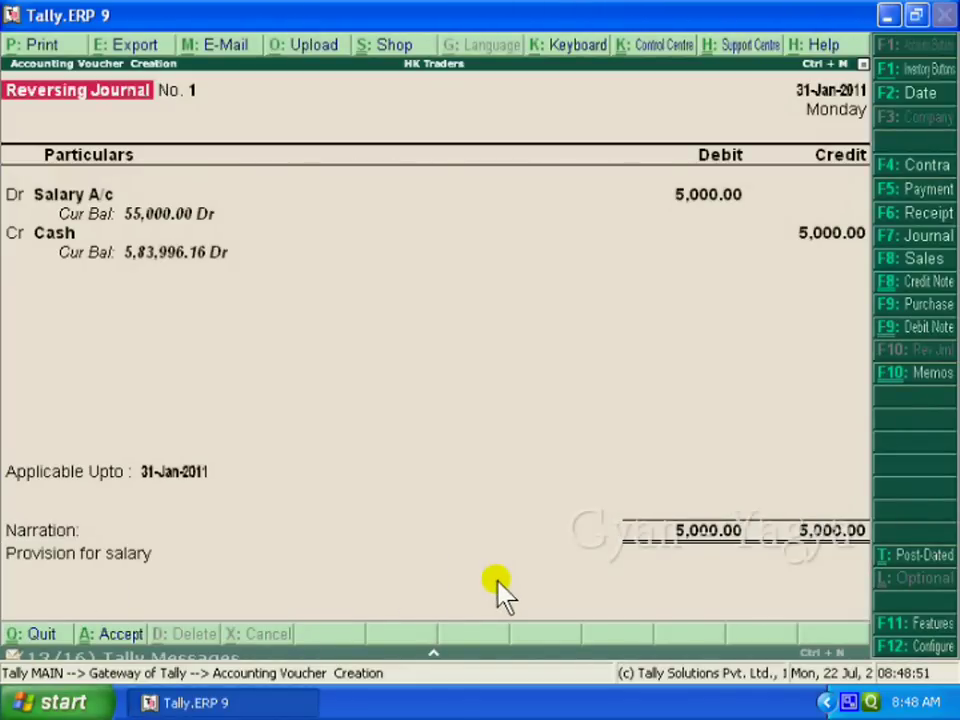
pyautogui.press('Return')
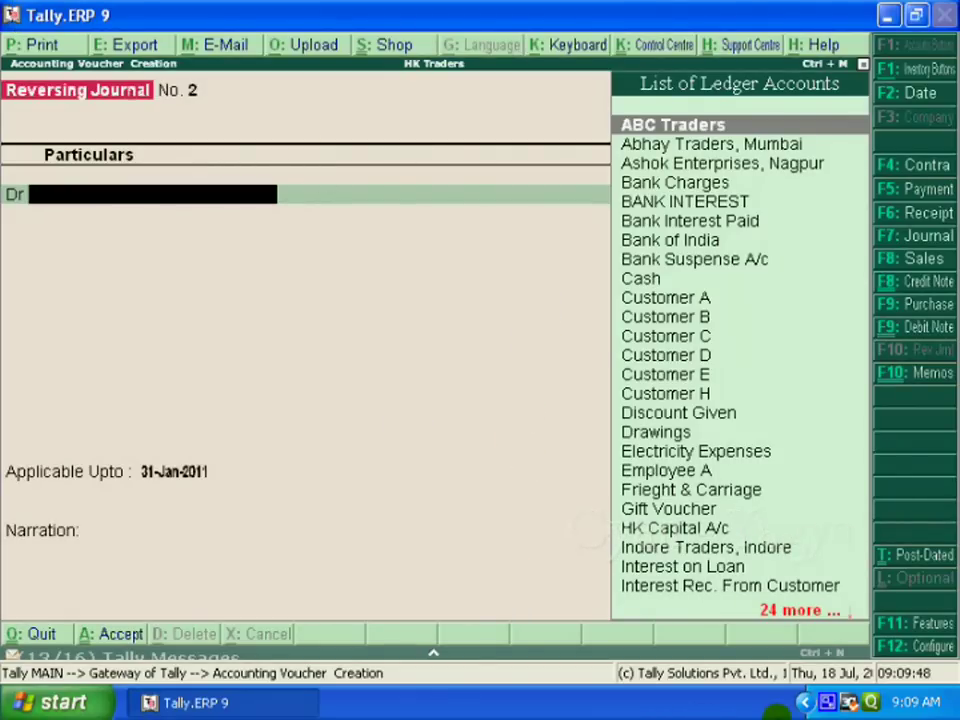
pyautogui.press('Escape')
pyautogui.press('Return')
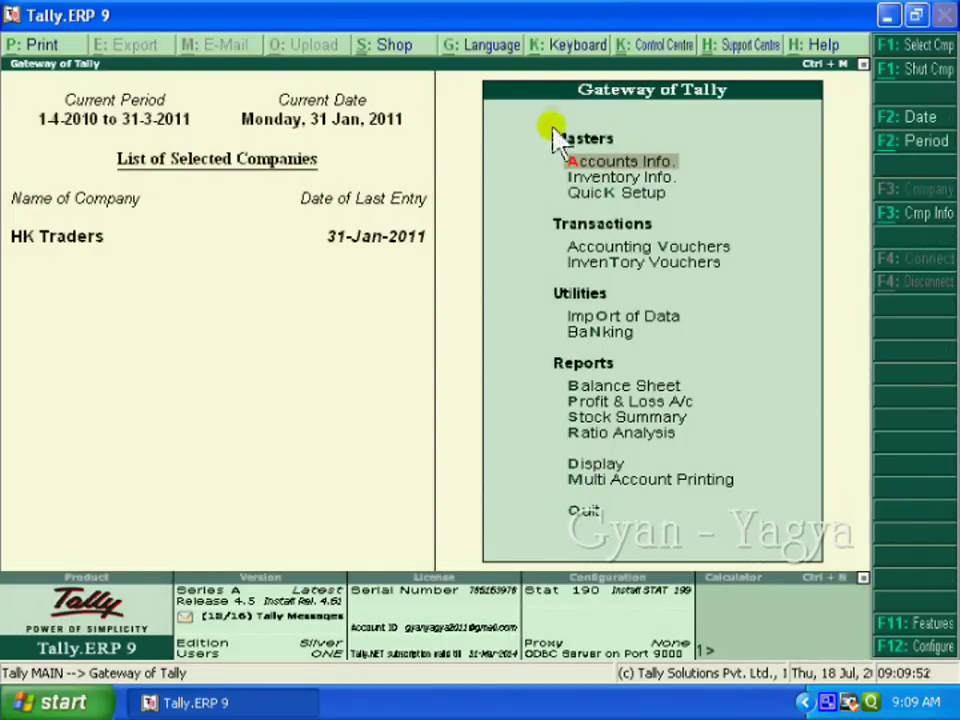
# Step: Start a new scenario named Provision under Accounts Info. with Include Actuals kept at Yes
pyautogui.click(679, 166)
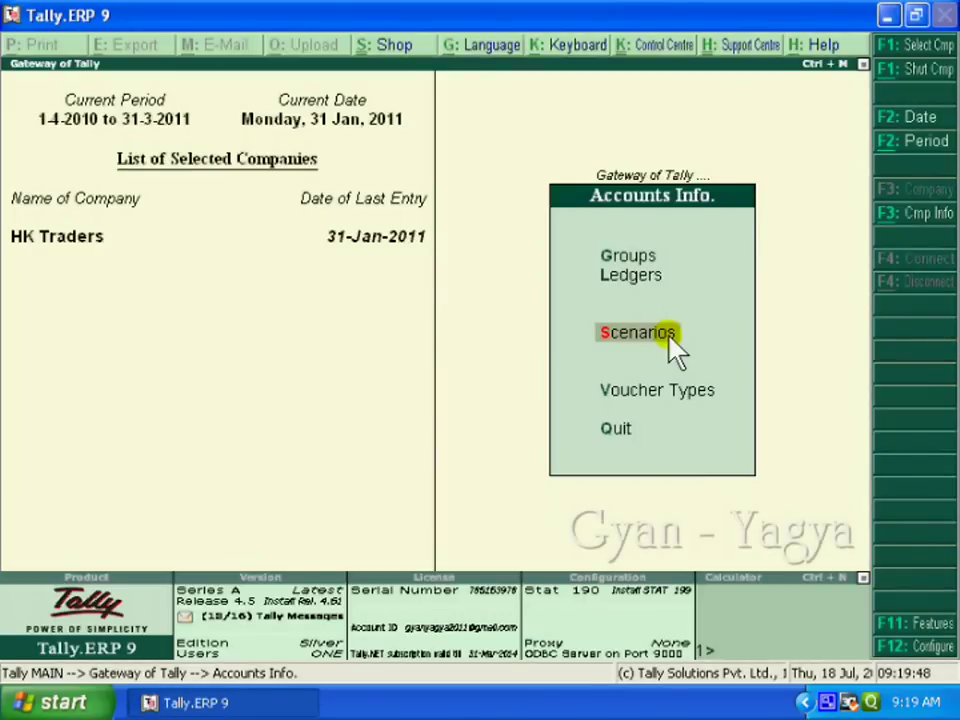
pyautogui.click(668, 336)
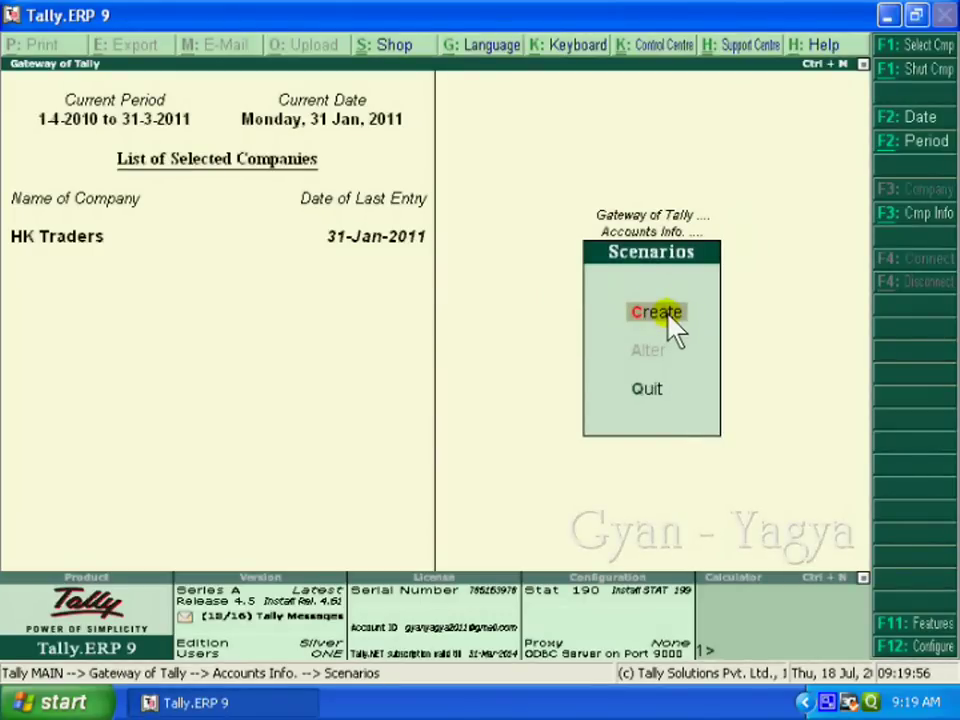
pyautogui.click(671, 326)
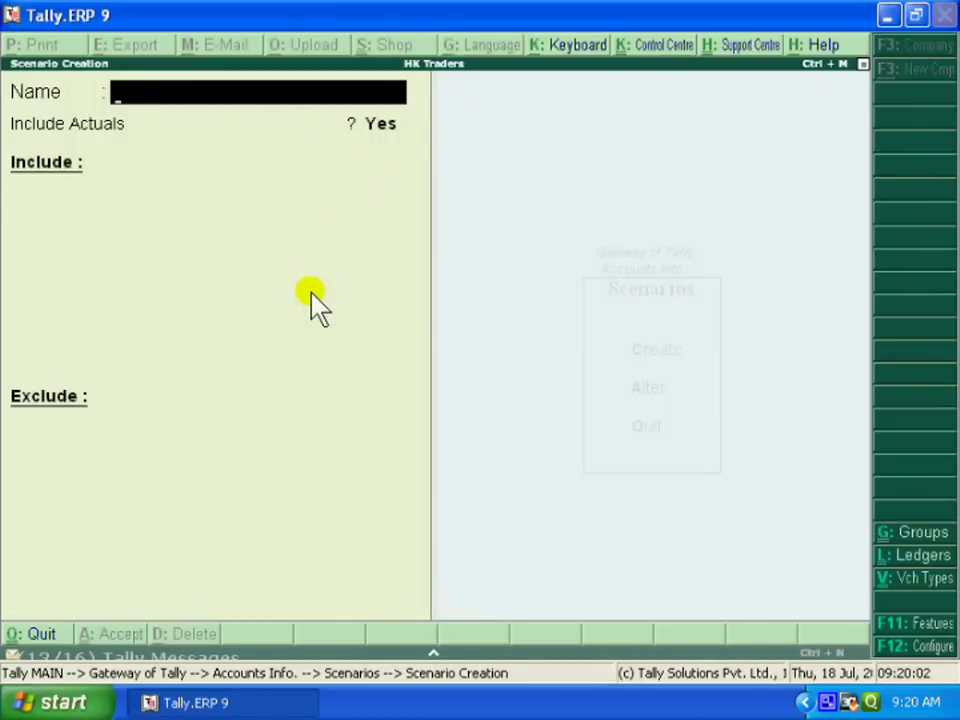
pyautogui.write('Provision')
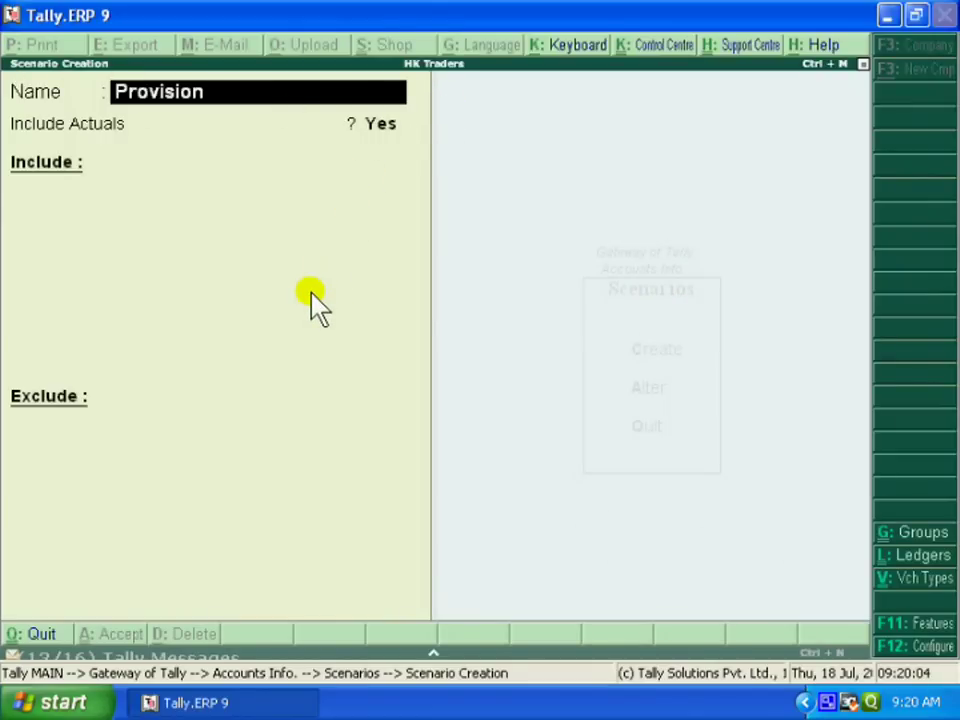
pyautogui.press('Return')
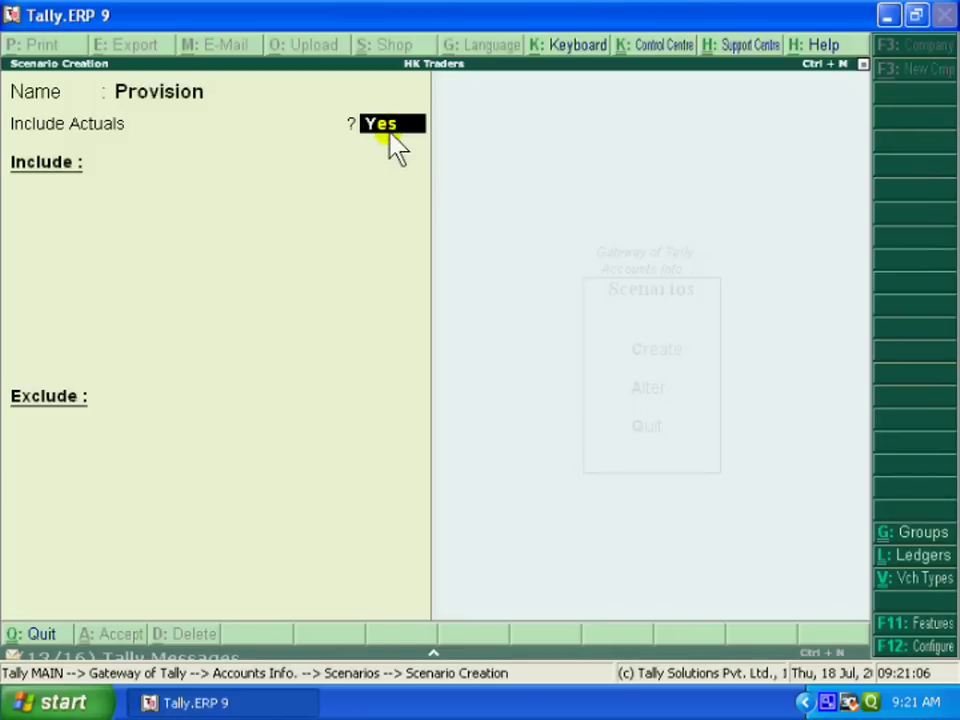
pyautogui.press('Return')
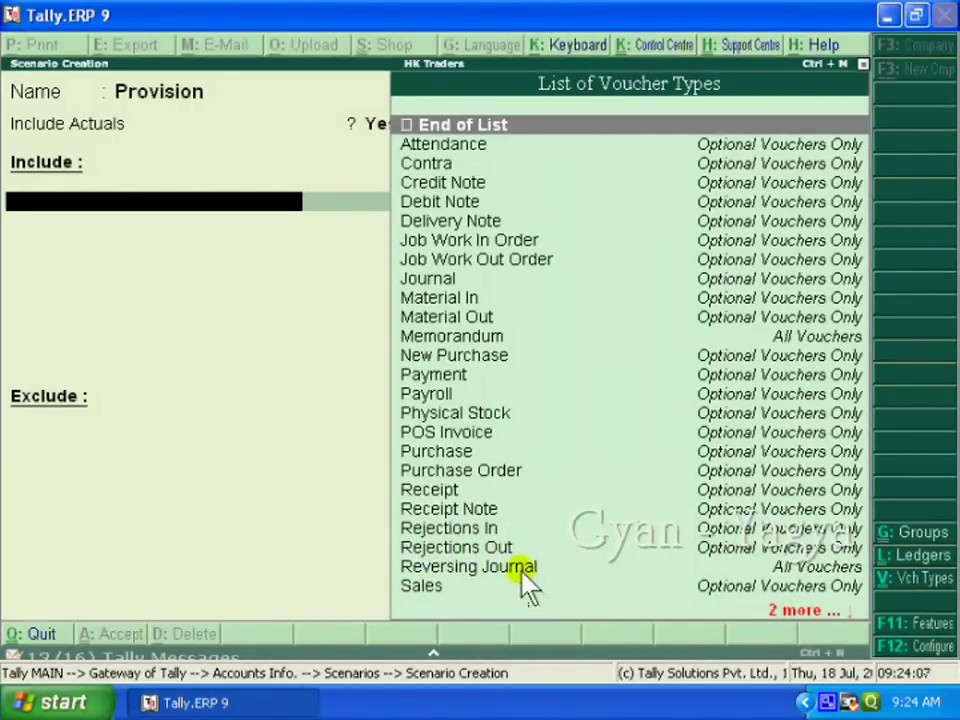
# Step: Include the Reversing Journal voucher type with no exclusions, save the scenario and return to the Gateway of Tally
pyautogui.write('Rev')
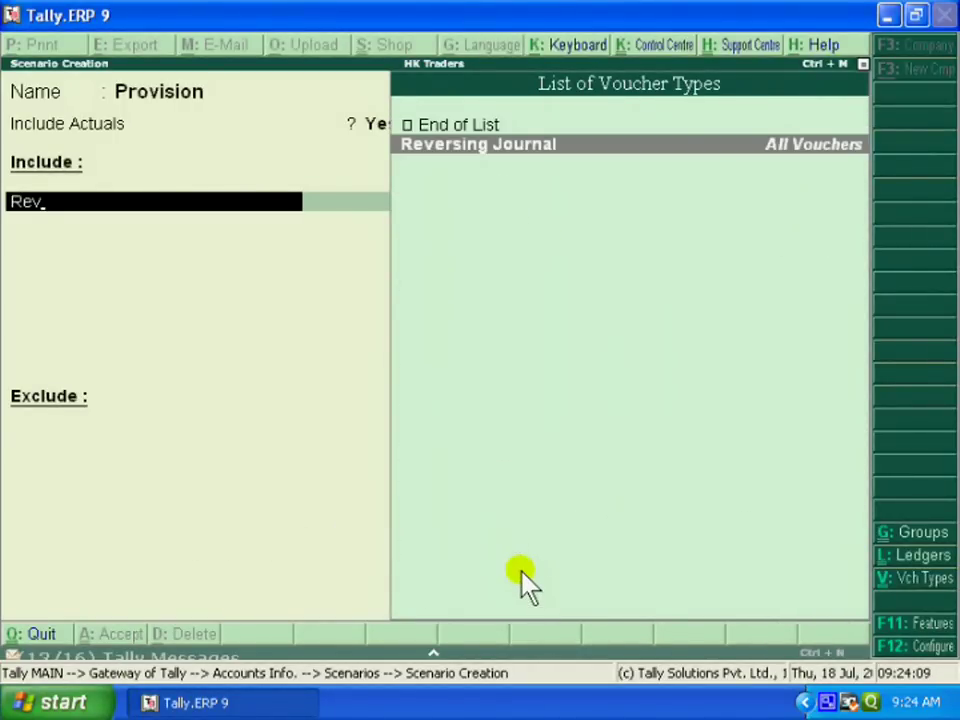
pyautogui.press('Return')
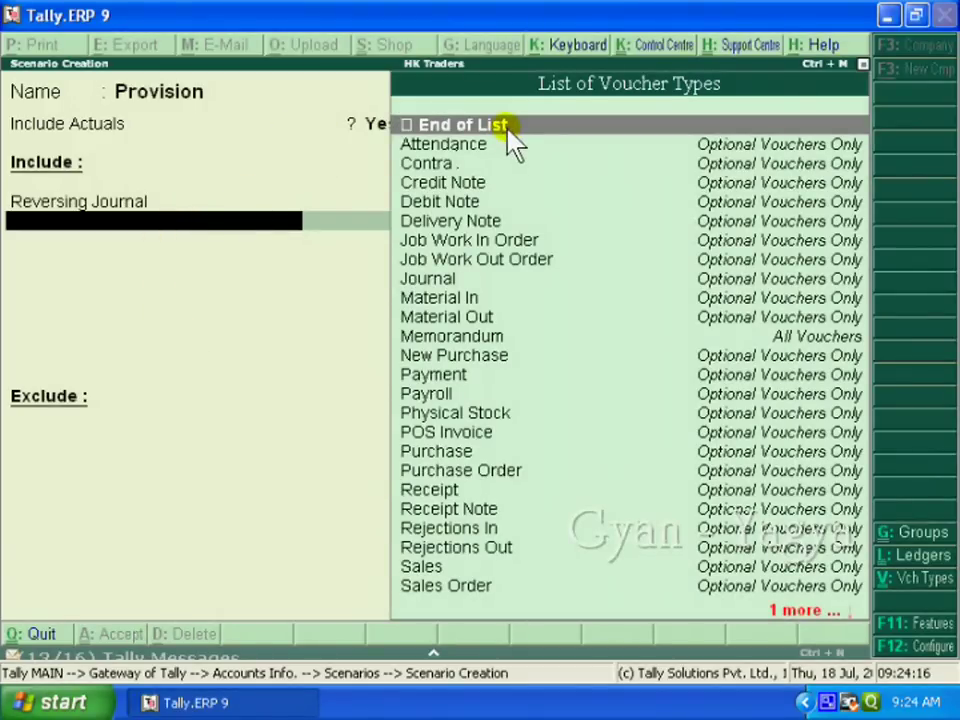
pyautogui.click(540, 135)
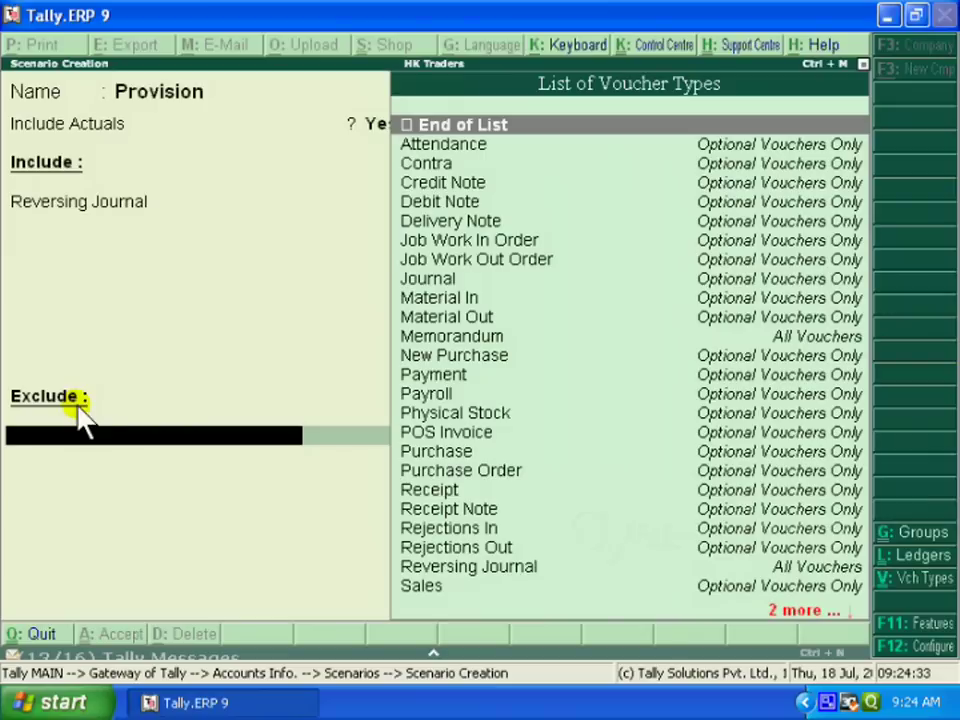
pyautogui.click(493, 135)
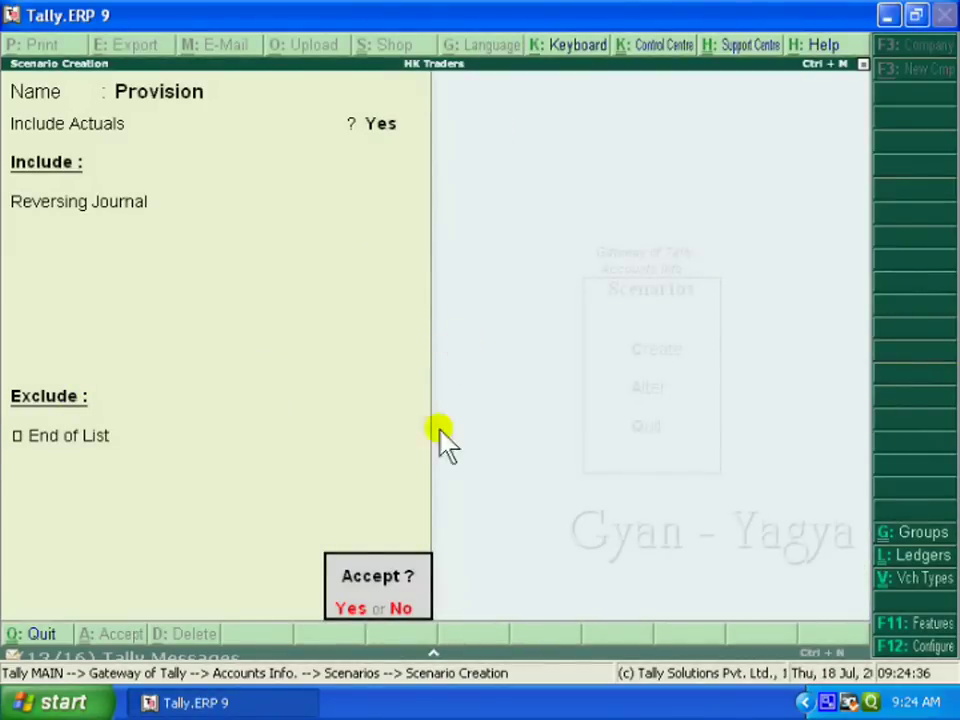
pyautogui.press('Return')
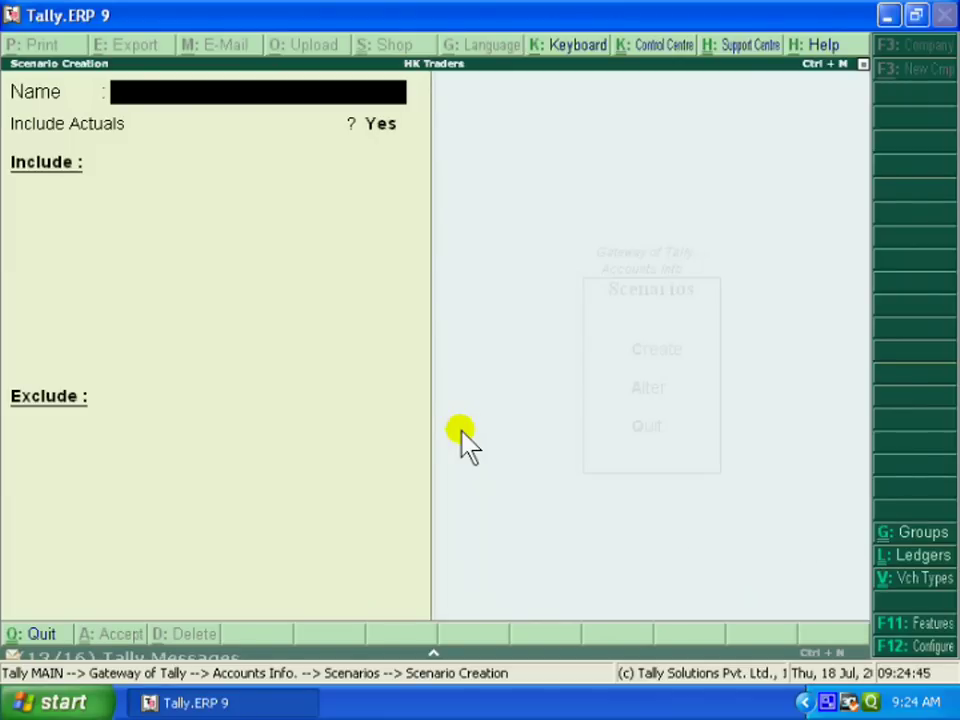
pyautogui.press('Escape')
pyautogui.press('Return')
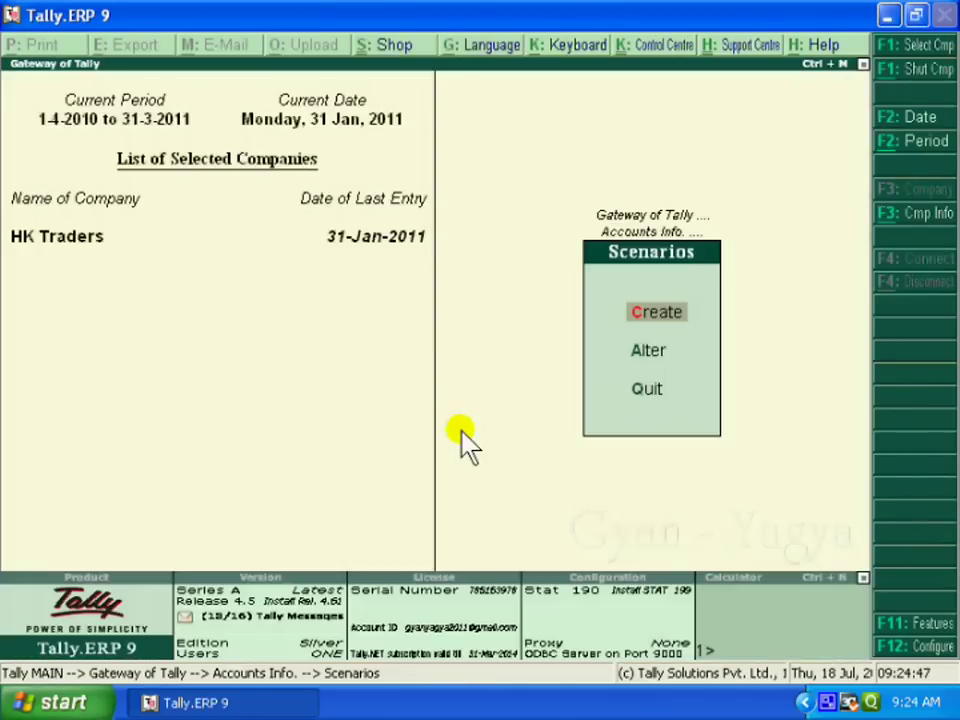
pyautogui.press('Escape')
pyautogui.press('Escape')
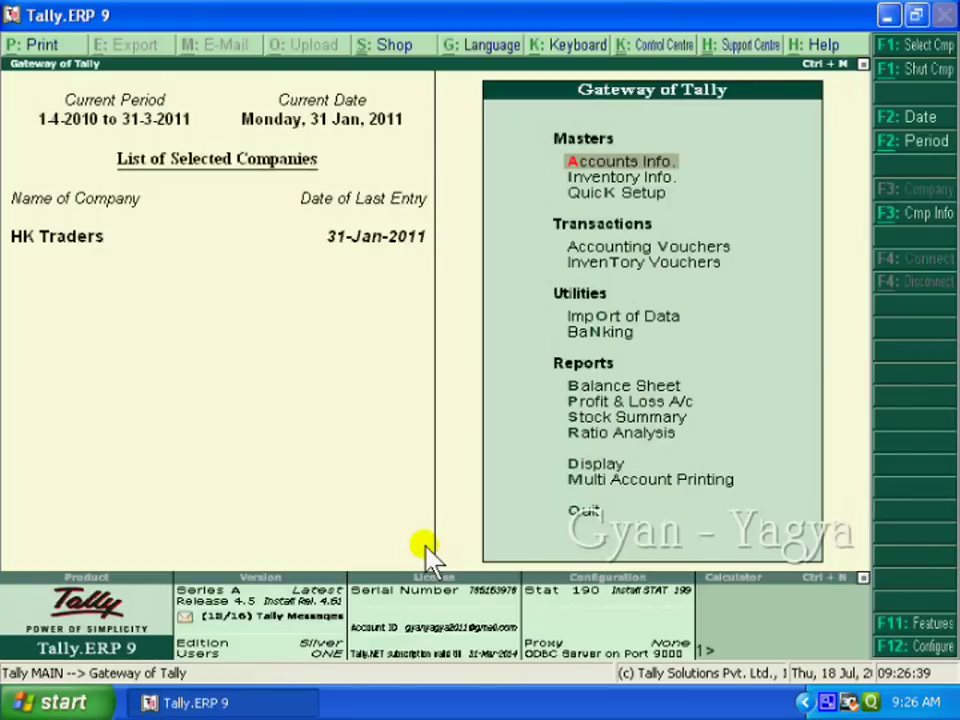
# Step: Open the Profit & Loss A/c report of HK Traders from the Gateway of Tally
pyautogui.press('Down')
pyautogui.press('Down')
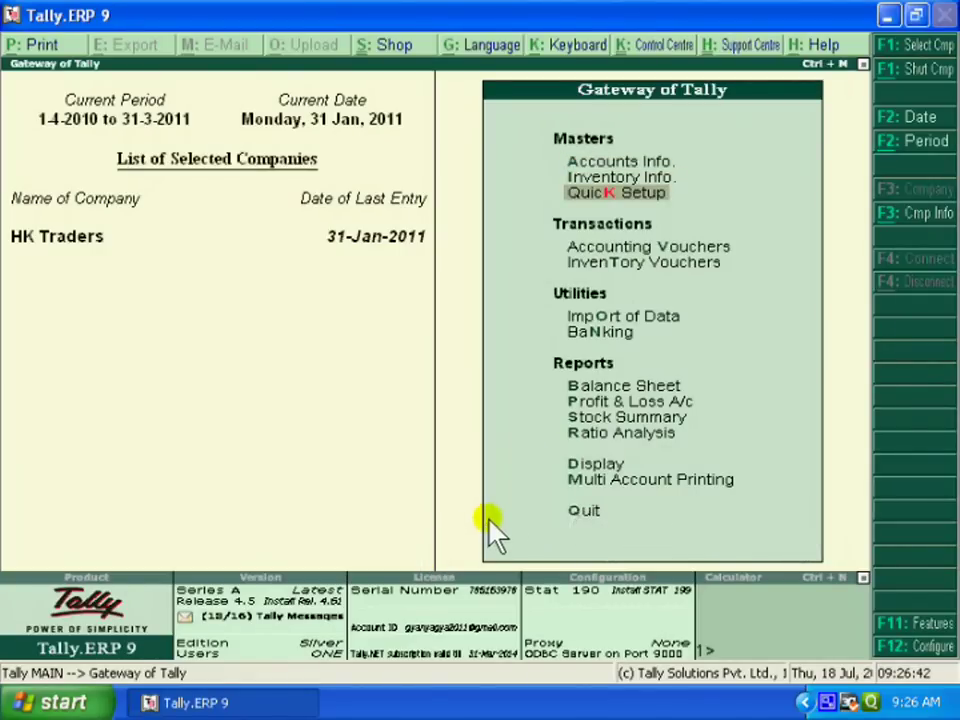
pyautogui.press('Down')
pyautogui.press('Down')
pyautogui.press('Down')
pyautogui.press('Down')
pyautogui.press('Down')
pyautogui.press('Down')
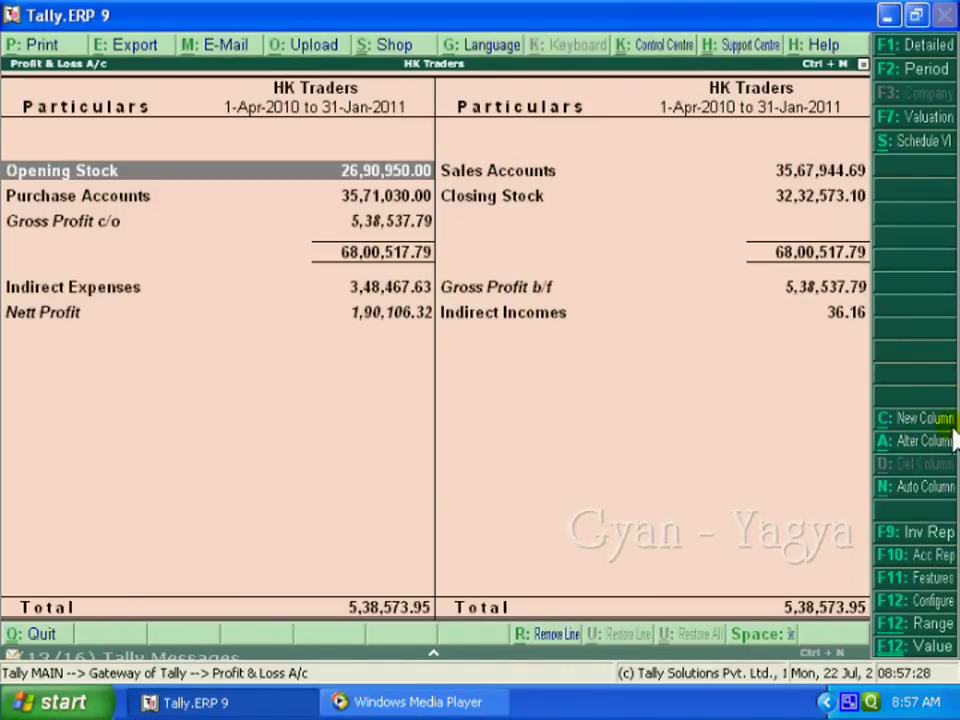
# Step: Add a comparison column for 1-4-2010 to 31-1-2011 with Default stock valuation, showing Provision scenario values without variance
pyautogui.click(895, 420)
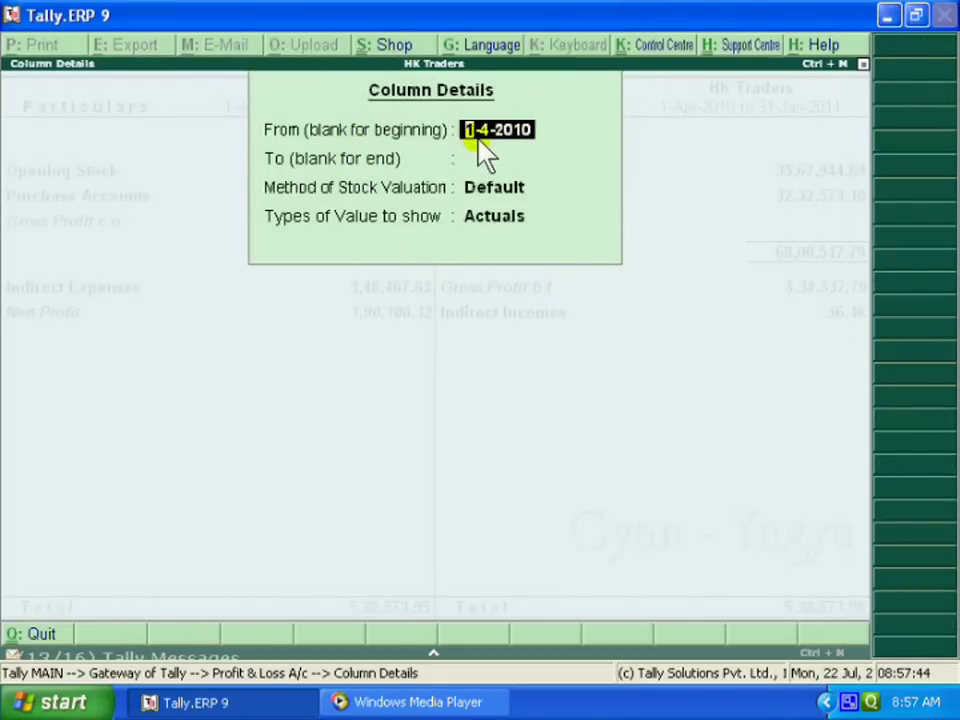
pyautogui.press('Return')
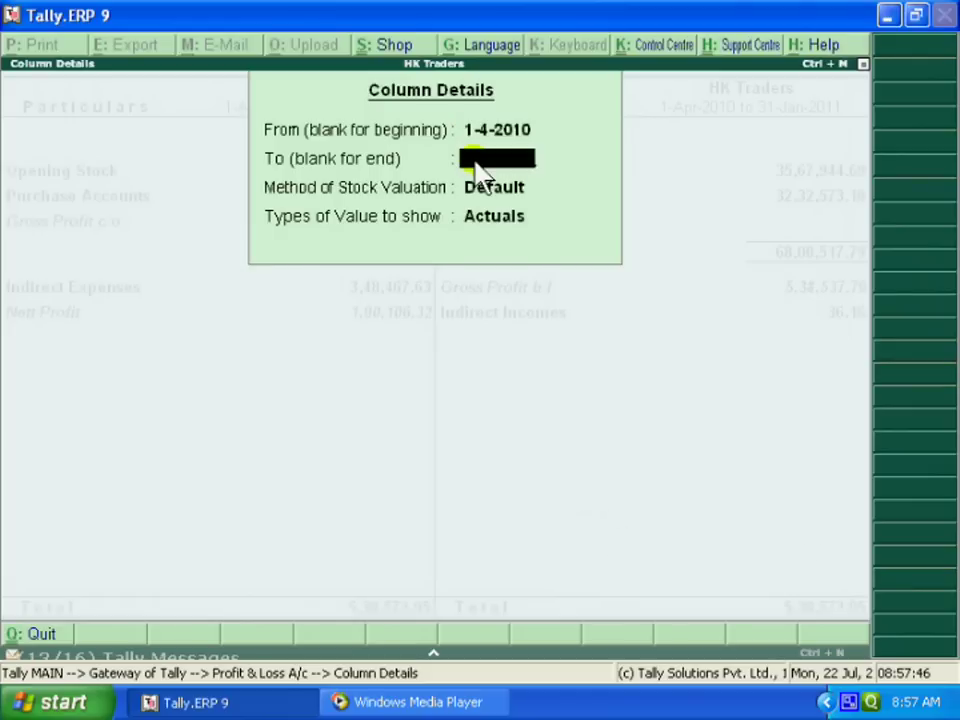
pyautogui.write('31-1')
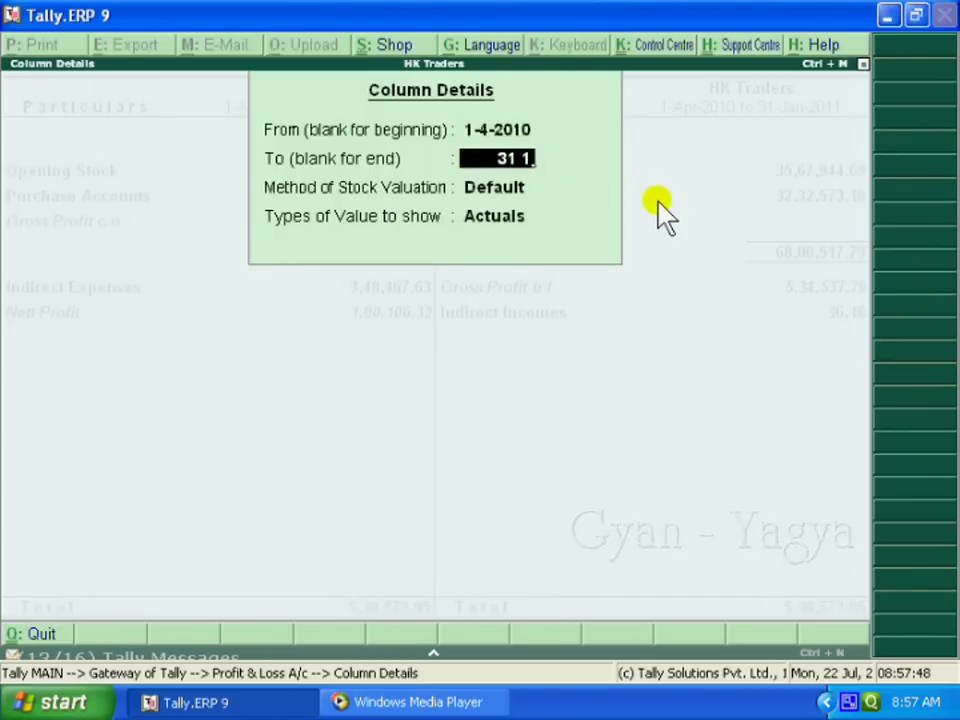
pyautogui.press('Return')
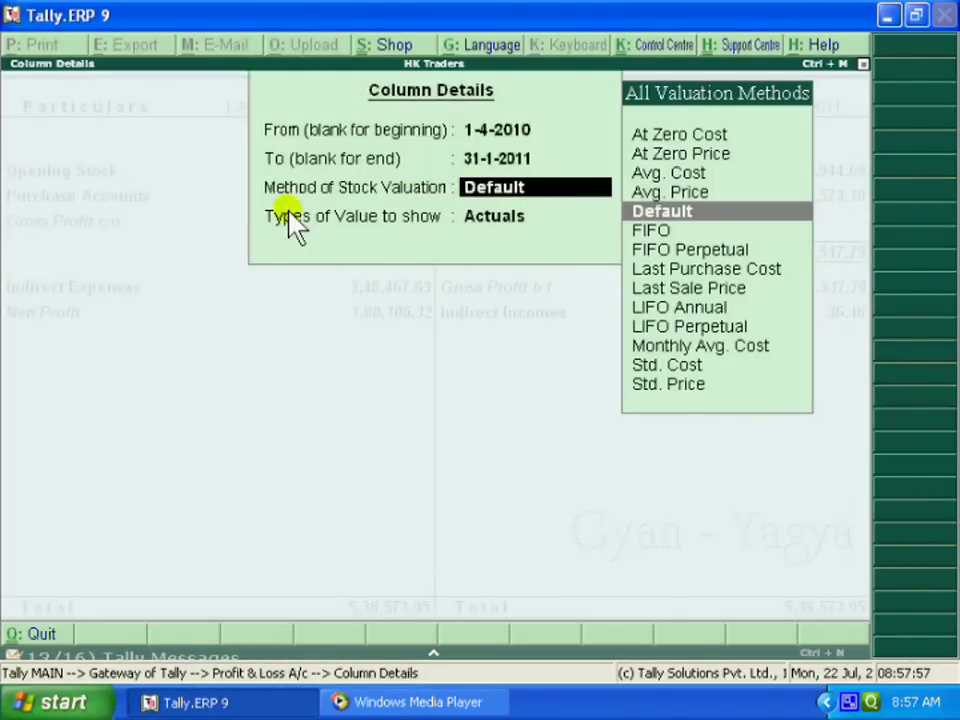
pyautogui.press('Return')
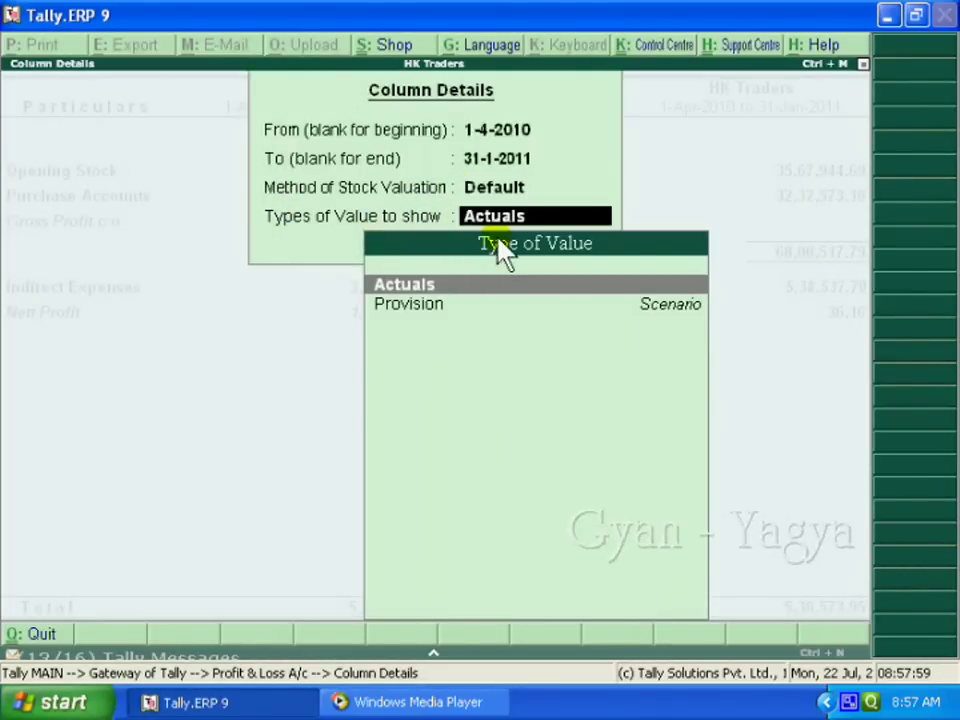
pyautogui.click(446, 321)
pyautogui.press('Return')
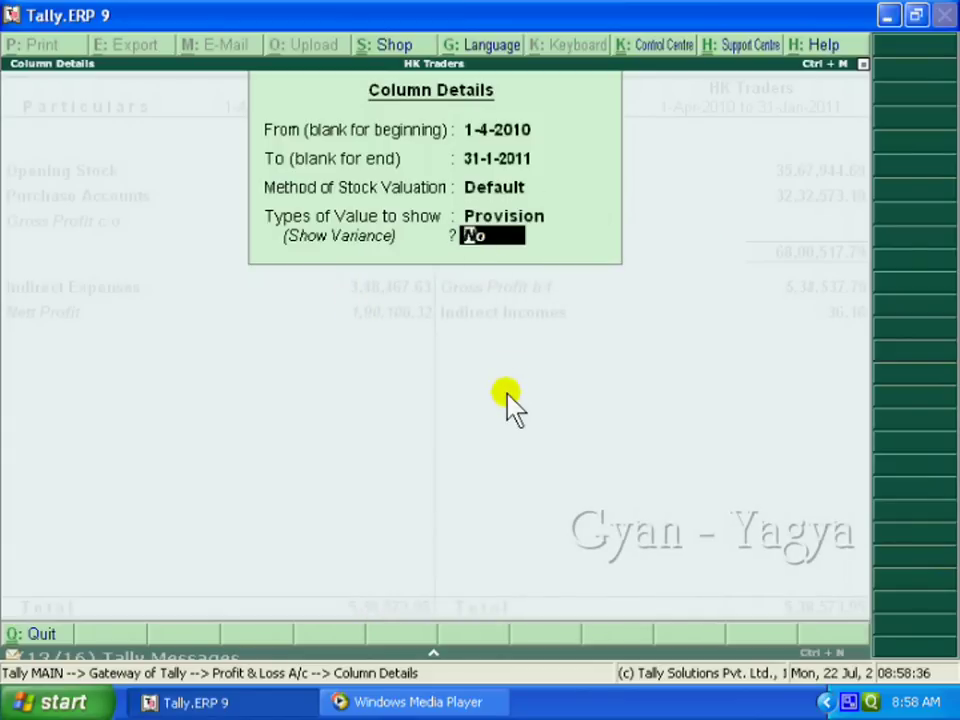
pyautogui.press('Return')
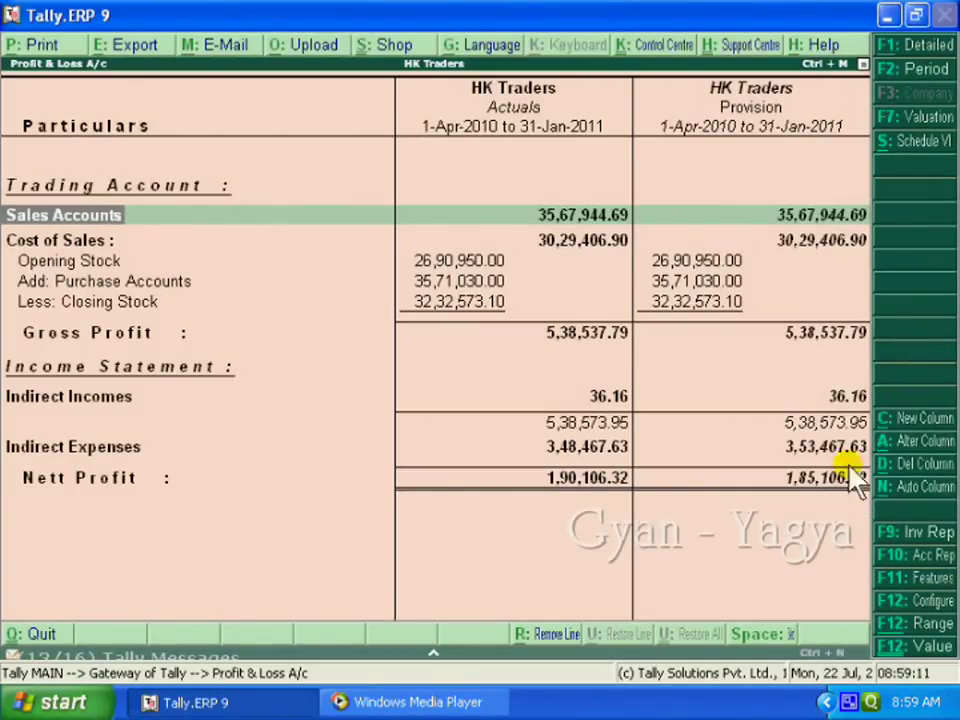
# Step: Expand the Profit & Loss report to its detailed view and compare the Salary A/c line between the Actuals and Provision columns
pyautogui.click(930, 62)
pyautogui.press('Down')
pyautogui.press('Down')
pyautogui.press('Down')
pyautogui.press('Down')
pyautogui.press('Down')
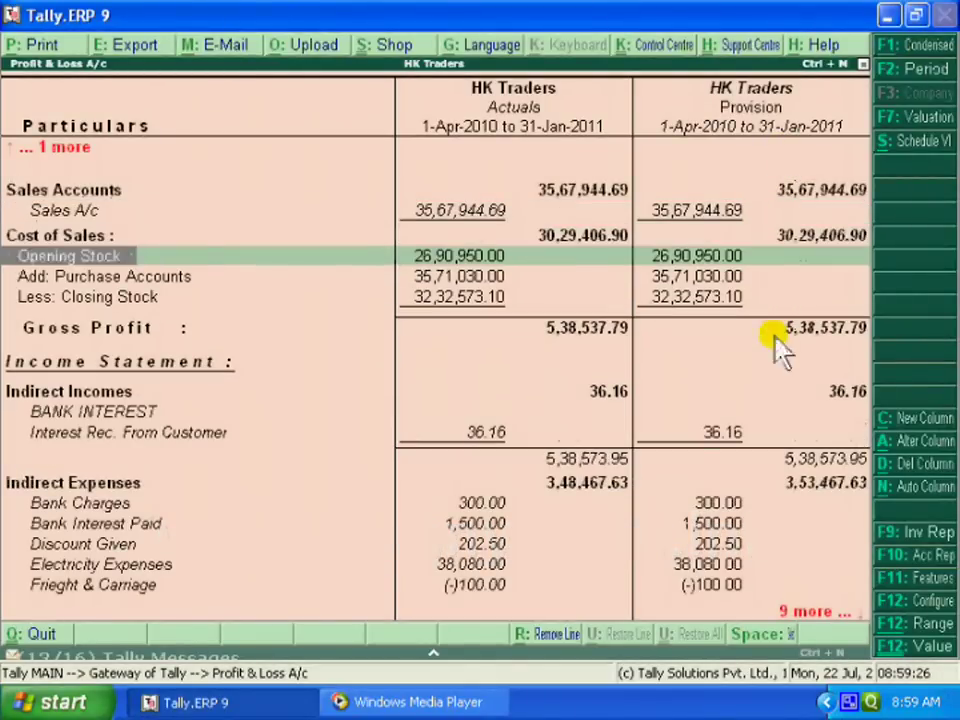
pyautogui.press('Down')
pyautogui.press('Down')
pyautogui.press('Down')
pyautogui.press('Down')
pyautogui.press('Down')
pyautogui.press('Down')
pyautogui.press('Down')
pyautogui.press('Down')
pyautogui.press('Down')
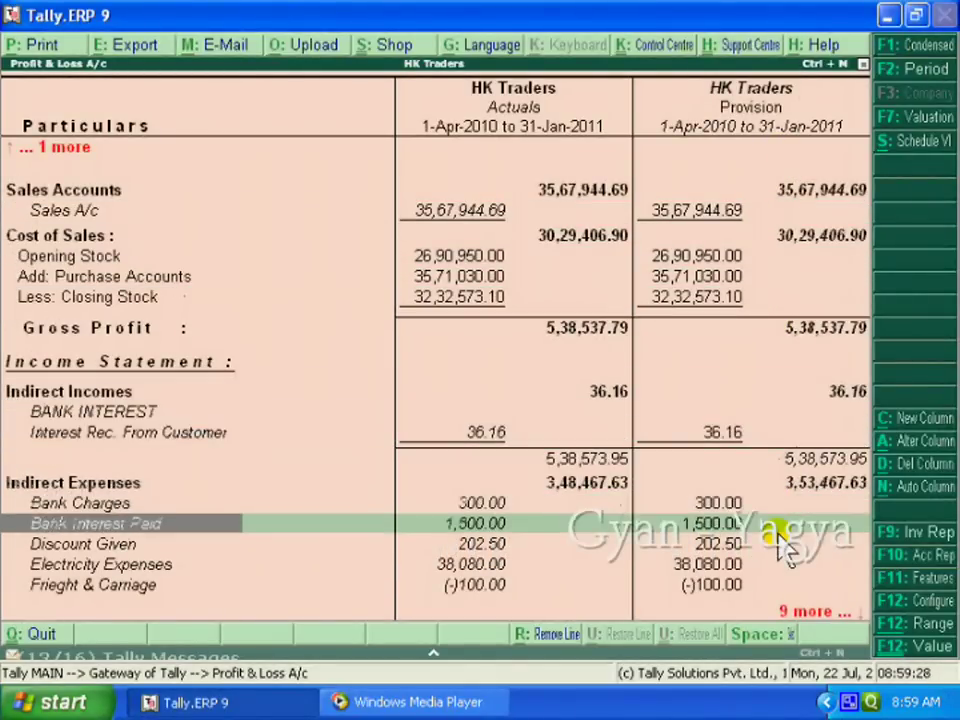
pyautogui.press('Down')
pyautogui.press('Down')
pyautogui.press('Down')
pyautogui.press('Down')
pyautogui.press('Down')
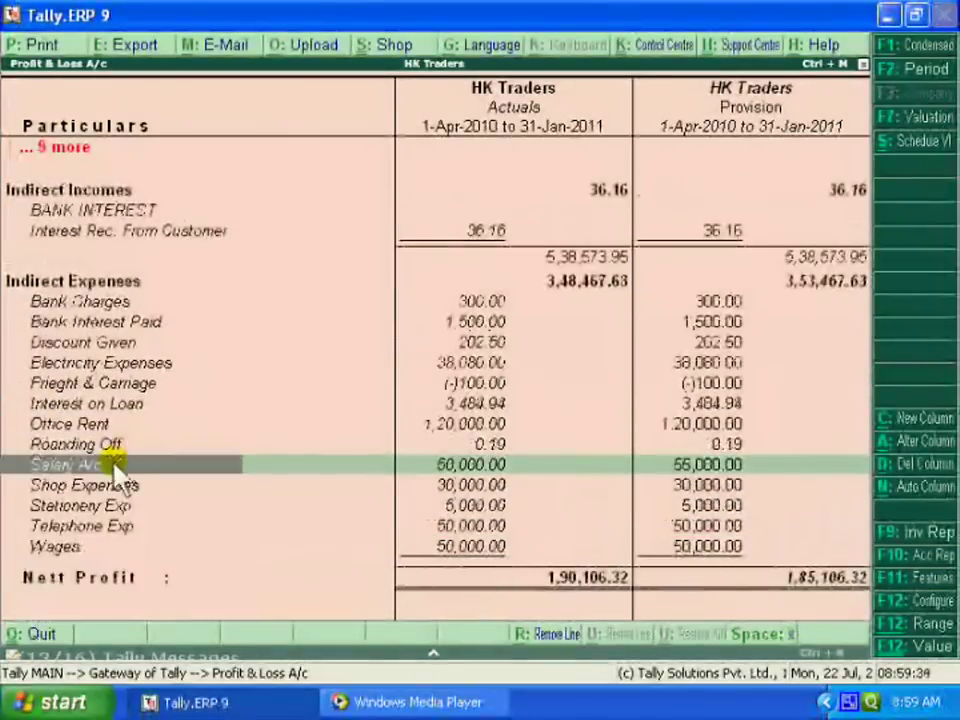